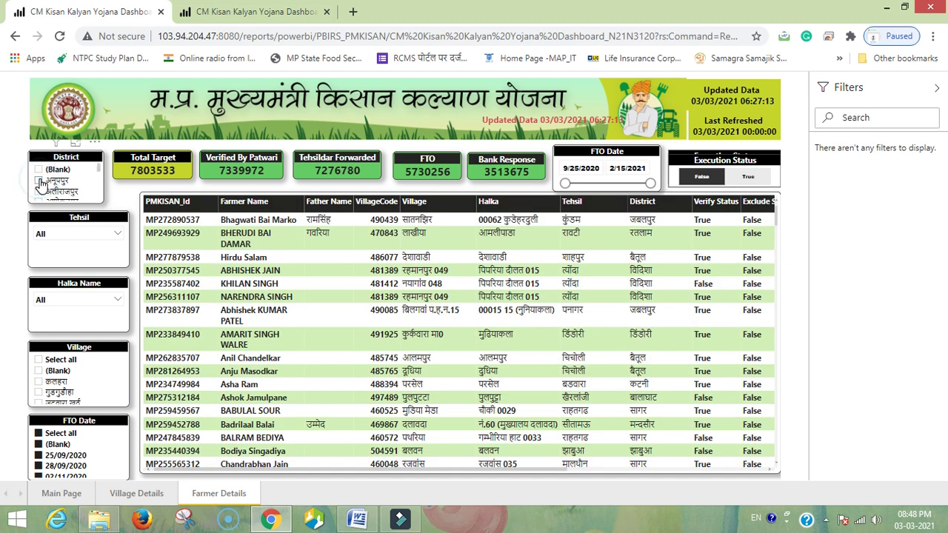
Filter the farmer details to district अनूपपुर and tehsil कोतमा
{"action": "left_click", "coordinate": [40, 182]}
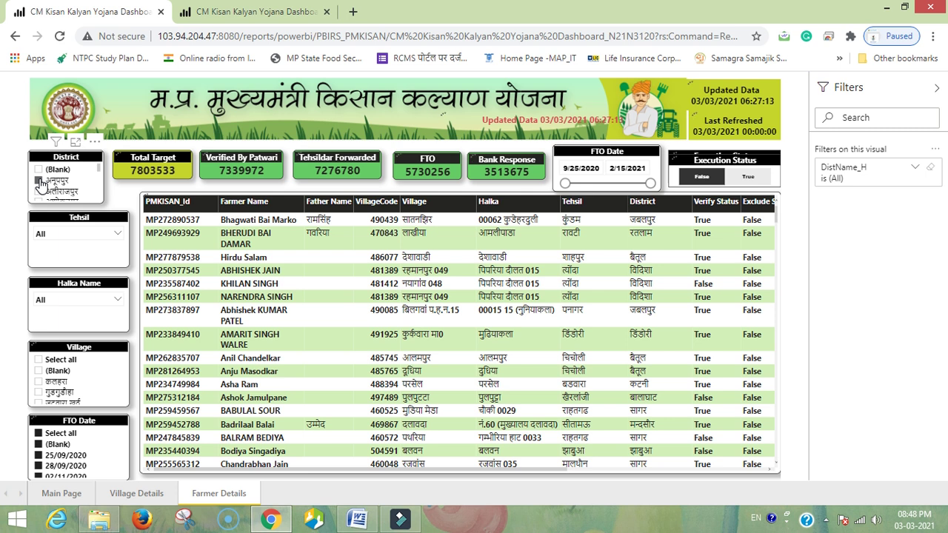
{"action": "left_click", "coordinate": [62, 236]}
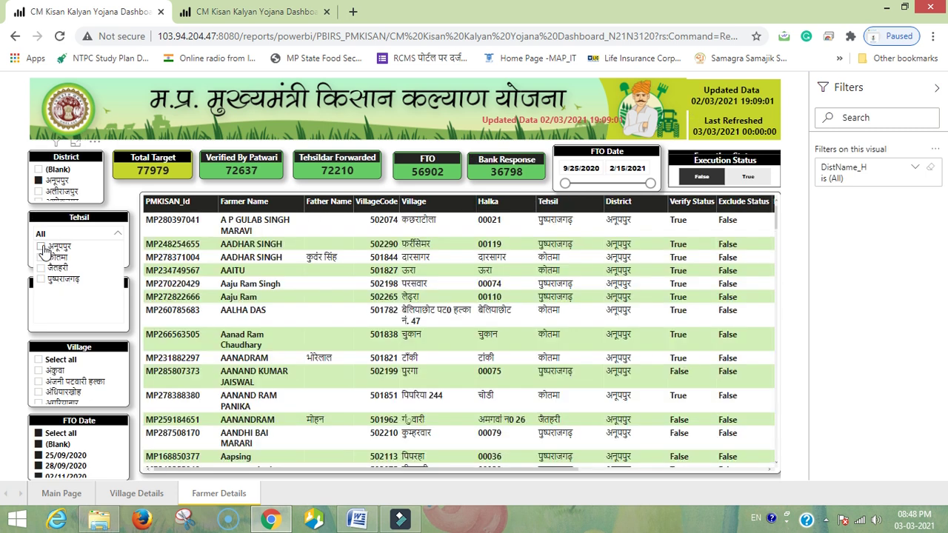
{"action": "left_click", "coordinate": [41, 258]}
{"action": "left_click", "coordinate": [22, 265]}
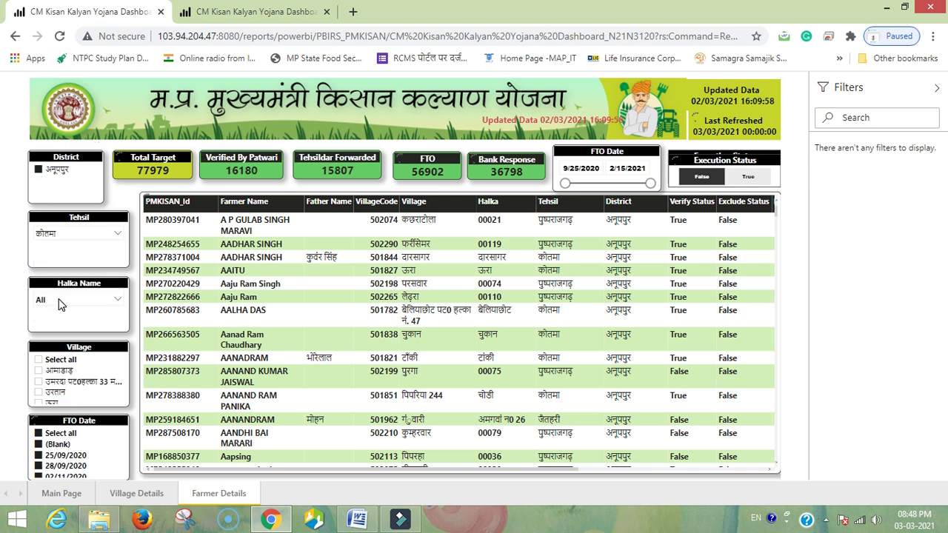
Narrow the farmer details to halka उरतान and village उरतान
{"action": "left_click", "coordinate": [64, 308]}
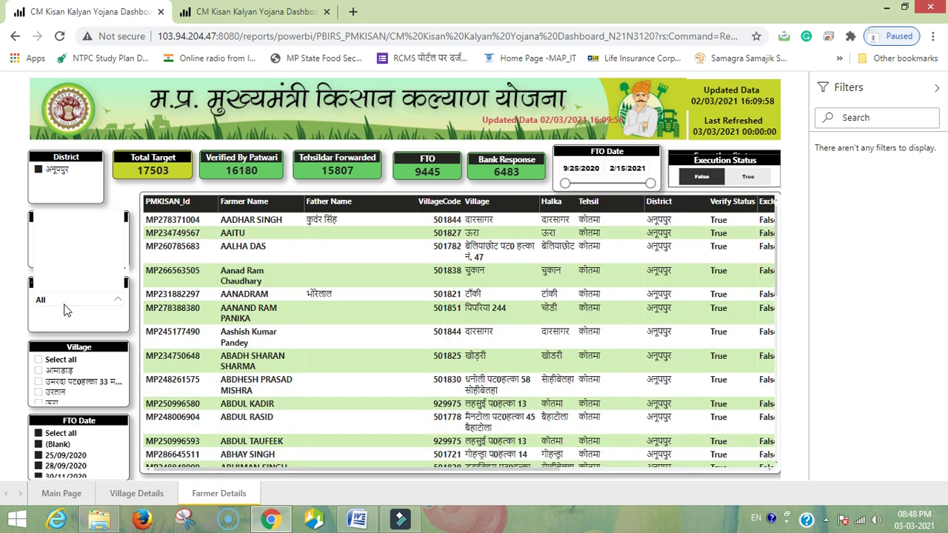
{"action": "left_click", "coordinate": [65, 298]}
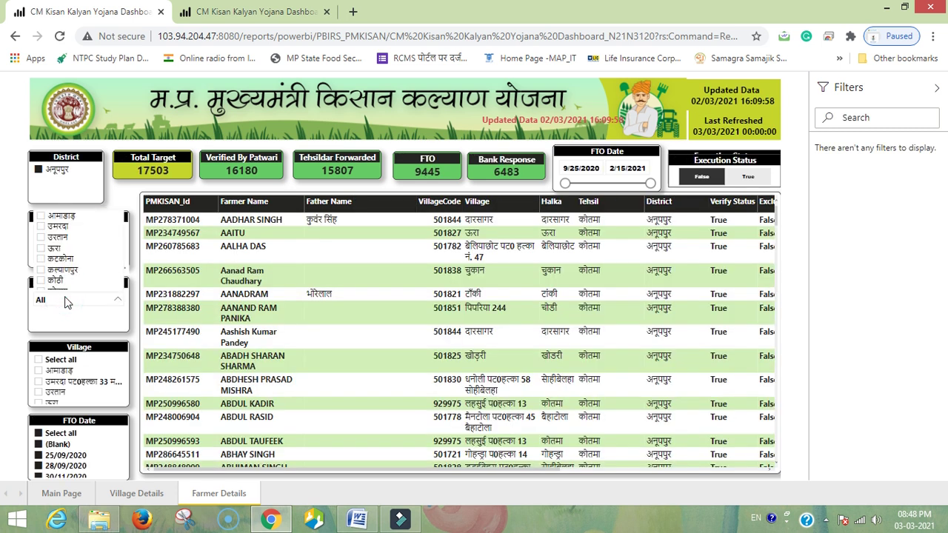
{"action": "left_click", "coordinate": [42, 240]}
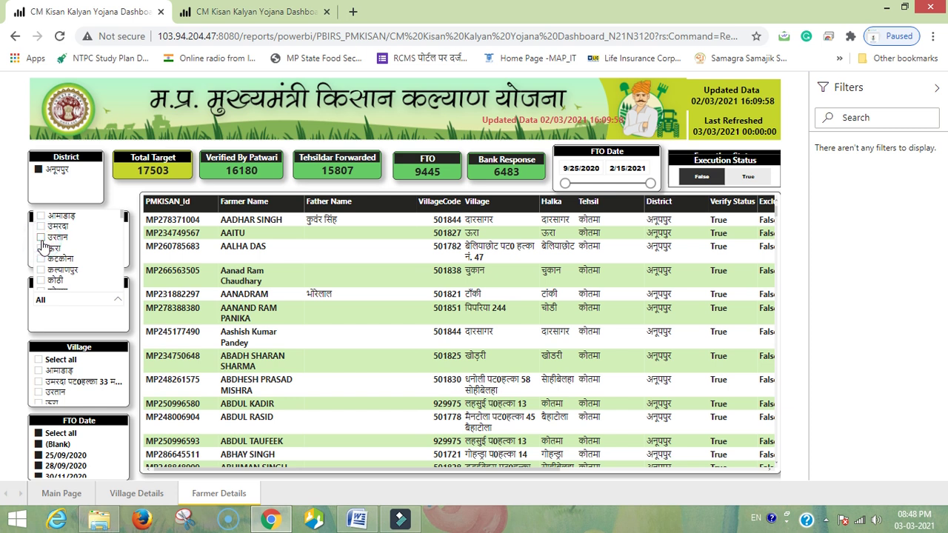
{"action": "left_click", "coordinate": [16, 306]}
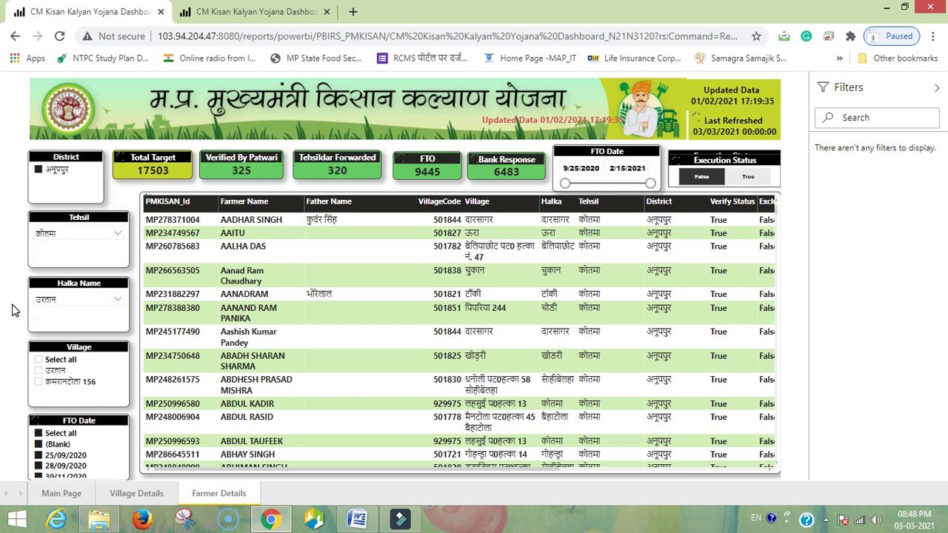
{"action": "left_click", "coordinate": [40, 372]}
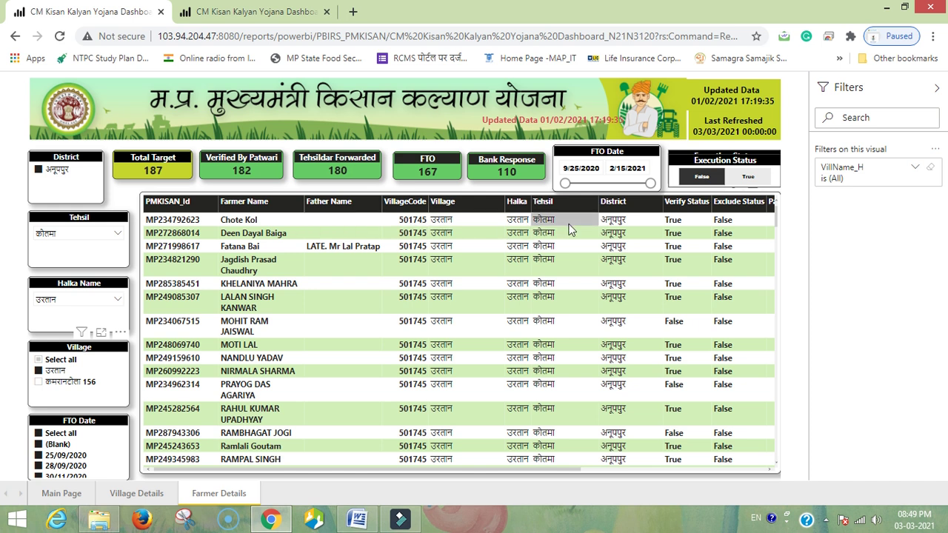
Sort the farmer table by the Patwari_UpdatedOn column
{"action": "left_click", "coordinate": [678, 219]}
{"action": "left_click_drag", "start_coordinate": [547, 469], "coordinate": [800, 467]}
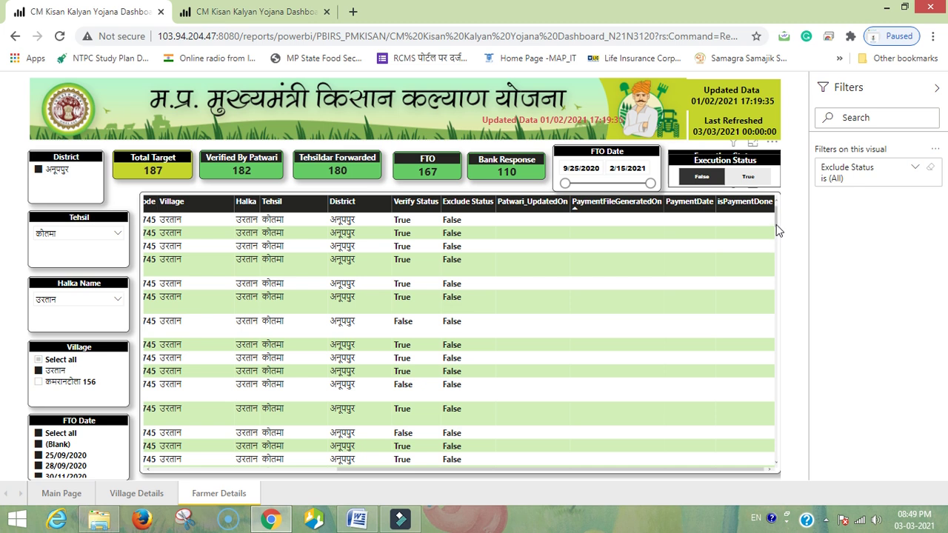
{"action": "left_click_drag", "start_coordinate": [776, 225], "coordinate": [482, 207]}
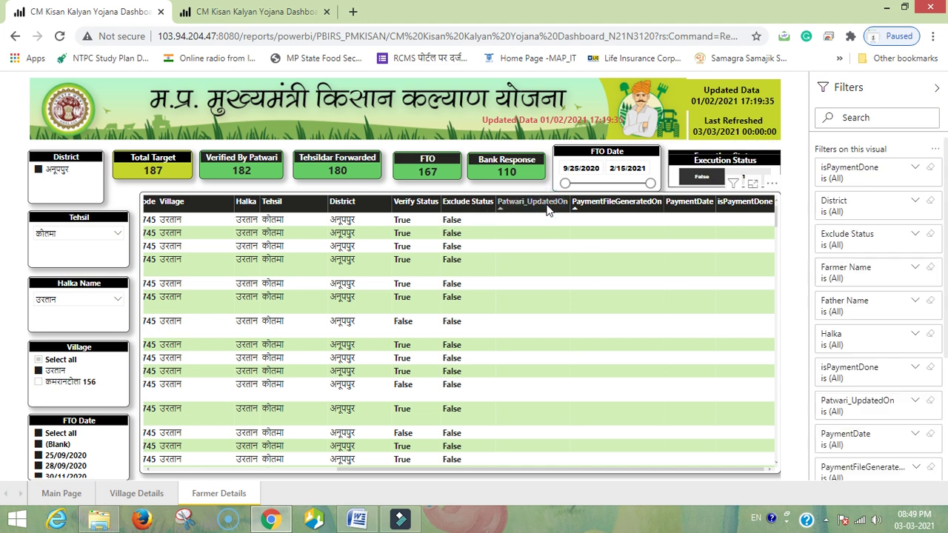
{"action": "left_click", "coordinate": [548, 207]}
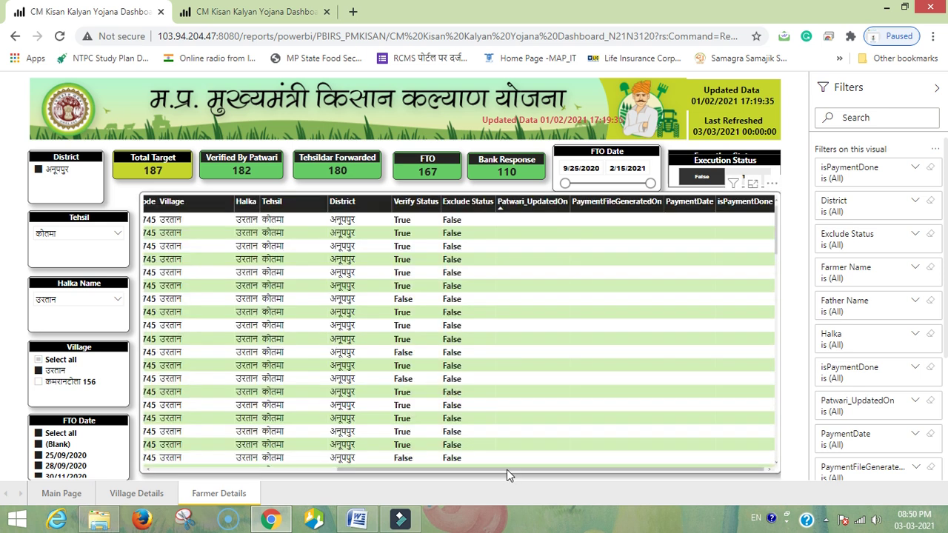
Sort the farmer table in ascending order by Farmer Name
{"action": "left_click_drag", "start_coordinate": [507, 470], "coordinate": [311, 479]}
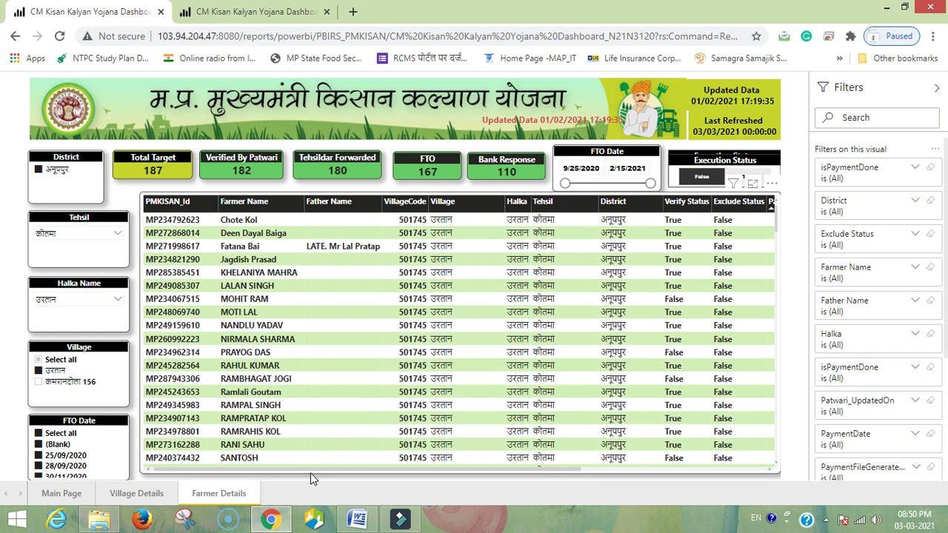
{"action": "left_click", "coordinate": [246, 202]}
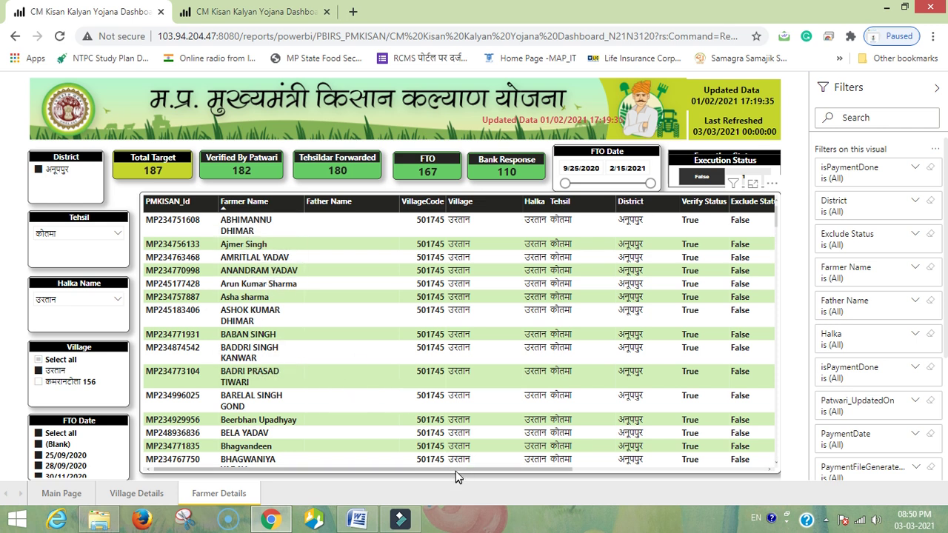
Examine the Verify Status, Exclude Status, Patwari_UpdatedOn, PaymentFileGeneratedOn, PaymentDate and isPaymentDone columns for the village's farmers
{"action": "left_click_drag", "start_coordinate": [456, 470], "coordinate": [750, 469]}
{"action": "left_click_drag", "start_coordinate": [638, 475], "coordinate": [495, 498]}
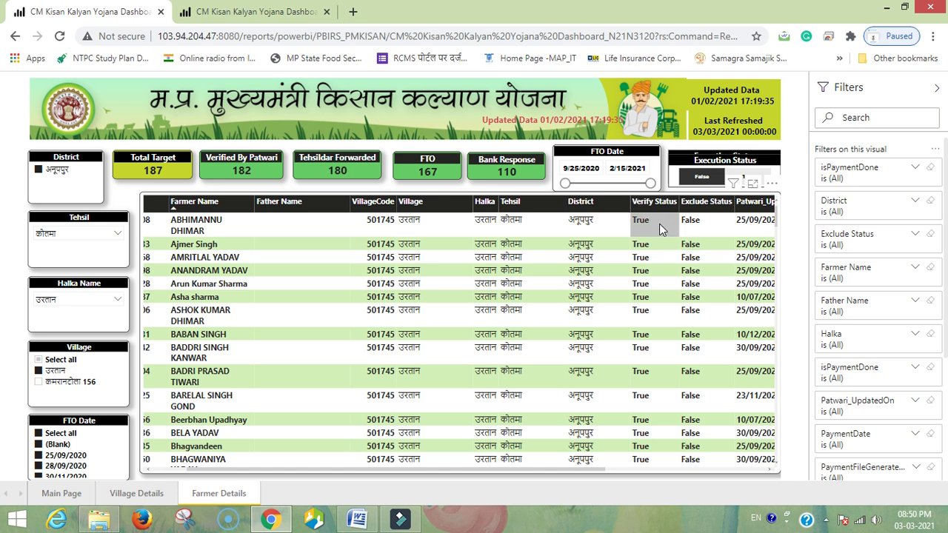
{"action": "key", "text": "Right"}
{"action": "key", "text": "Right"}
{"action": "key", "text": "Right"}
{"action": "key", "text": "Right"}
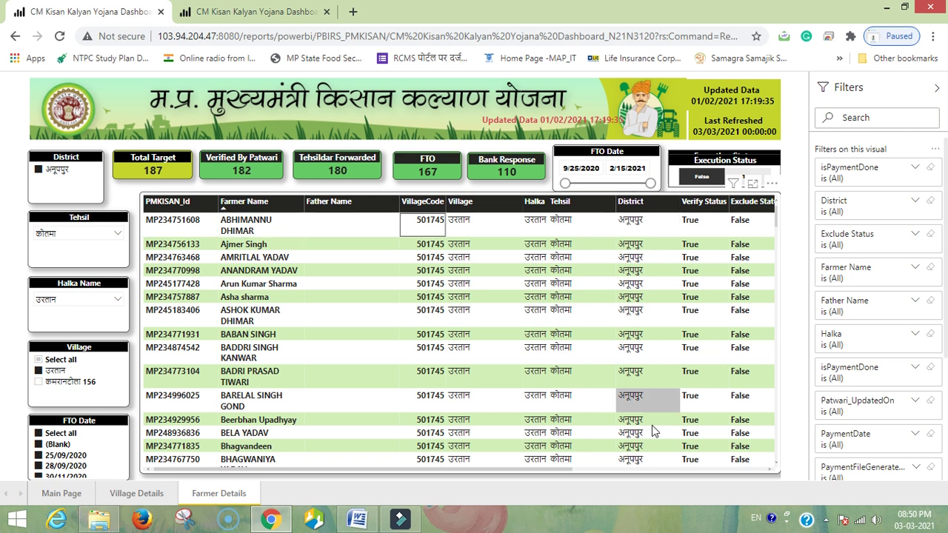
{"action": "left_click_drag", "start_coordinate": [563, 470], "coordinate": [707, 461]}
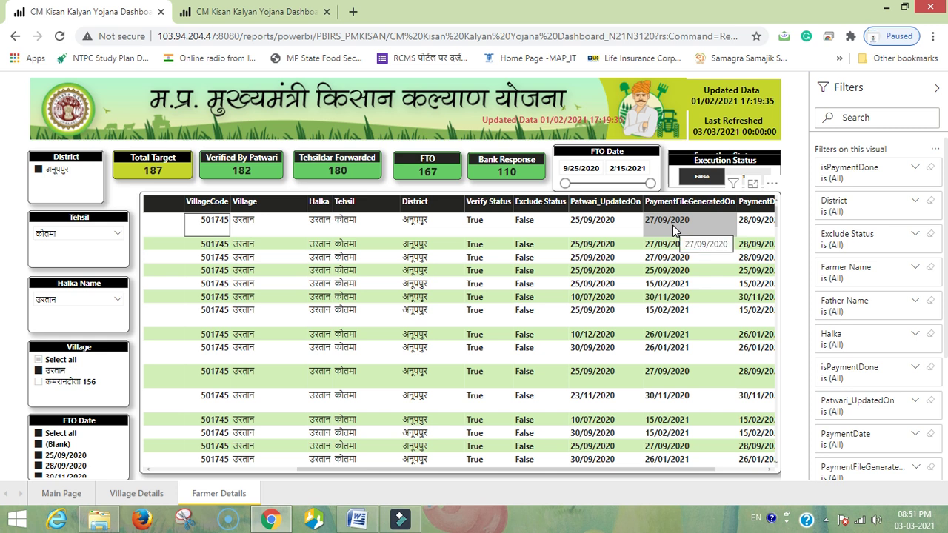
{"action": "key", "text": "Right"}
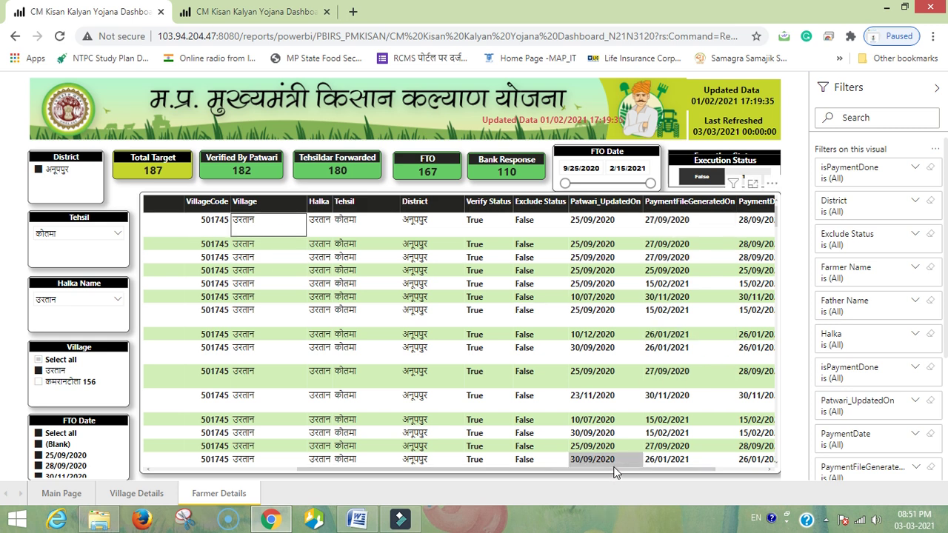
{"action": "left_click_drag", "start_coordinate": [613, 471], "coordinate": [688, 475]}
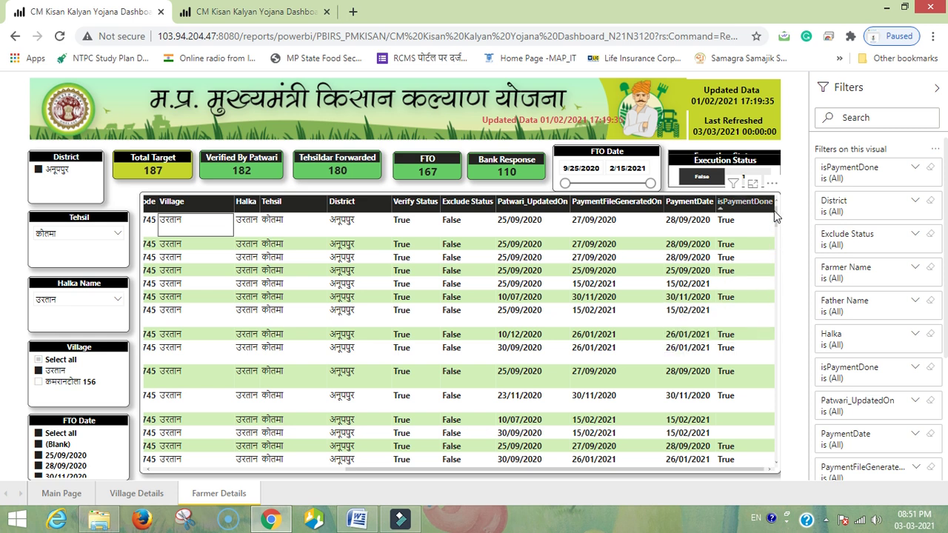
Review the payment dates and isPaymentDone values for farmers further down the village list
{"action": "left_click_drag", "start_coordinate": [777, 219], "coordinate": [771, 392]}
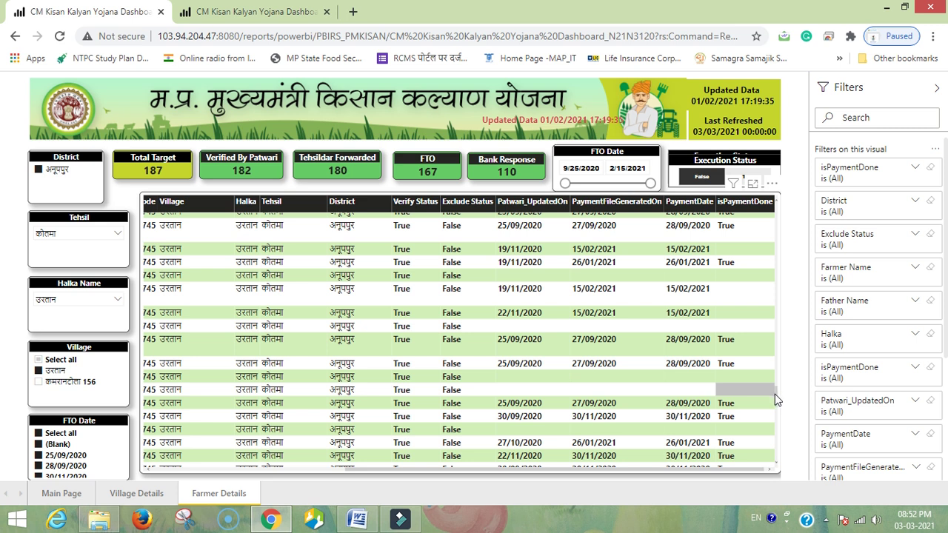
{"action": "scroll", "coordinate": [778, 400], "scroll_direction": "down", "scroll_amount": 1}
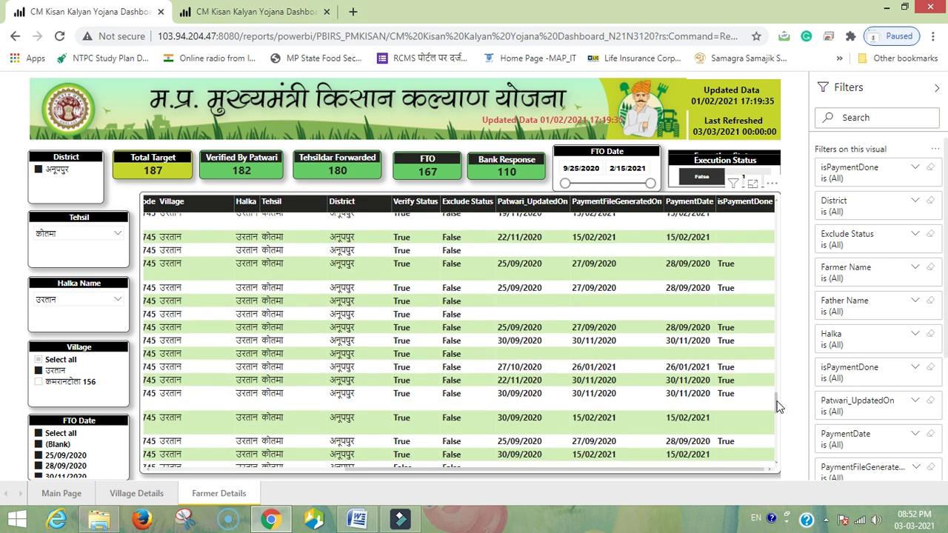
{"action": "scroll", "coordinate": [779, 403], "scroll_direction": "down", "scroll_amount": 1}
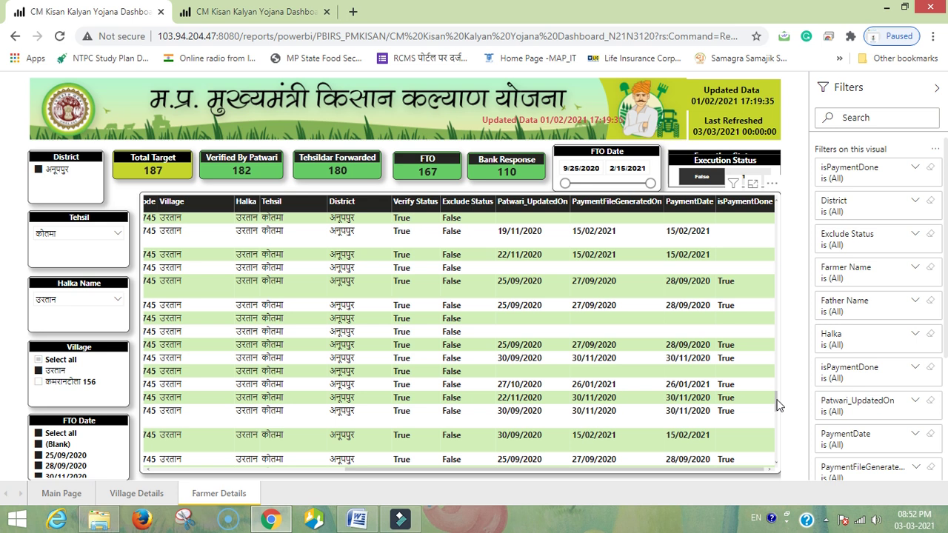
{"action": "left_click_drag", "start_coordinate": [778, 405], "coordinate": [783, 426]}
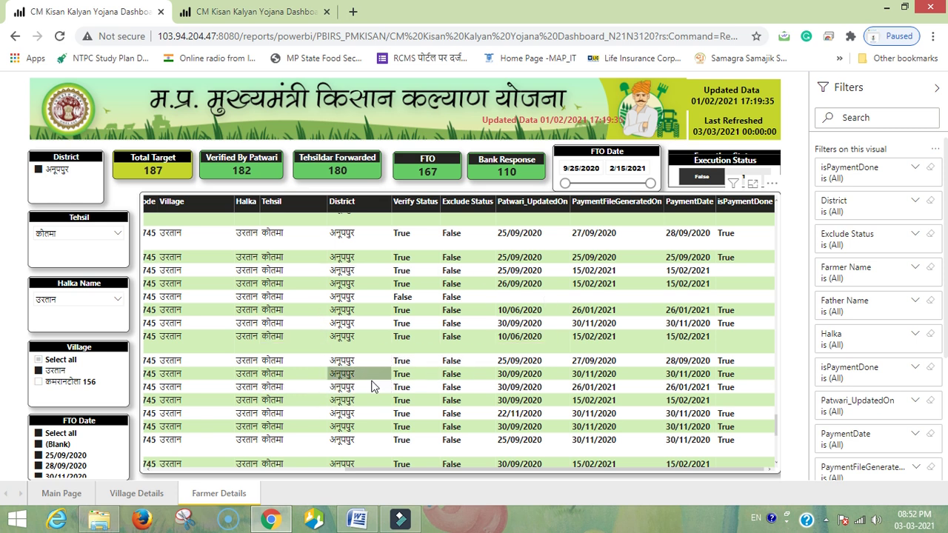
Switch to PM KISAN SAMMAN NIDHI.docx in Word and read on past the portal address to the closing thanks line
{"action": "left_click", "coordinate": [361, 522]}
{"action": "key", "text": "Down"}
{"action": "key", "text": "Down"}
{"action": "key", "text": "Down"}
{"action": "key", "text": "Down"}
{"action": "key", "text": "Down"}
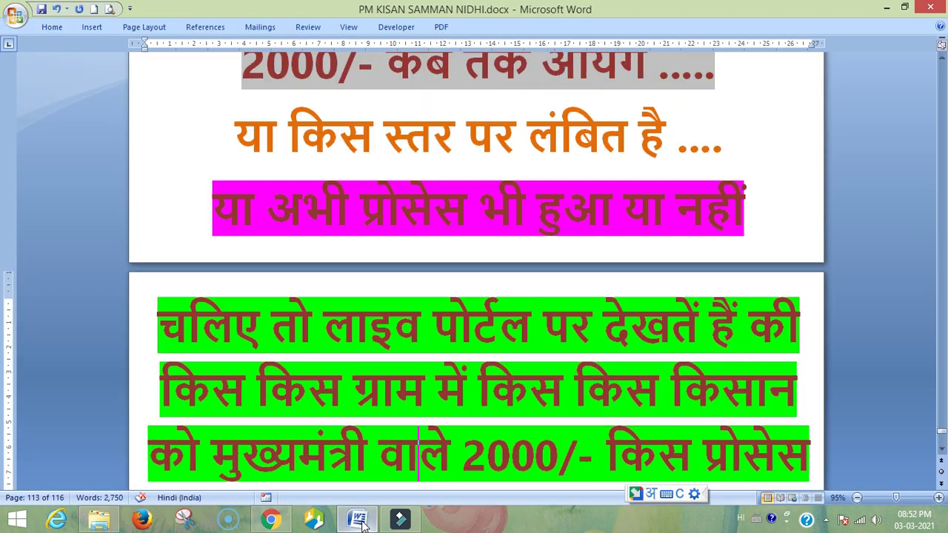
{"action": "key", "text": "Down"}
{"action": "key", "text": "Down"}
{"action": "key", "text": "Down"}
{"action": "key", "text": "Down"}
{"action": "key", "text": "Down"}
{"action": "key", "text": "Down"}
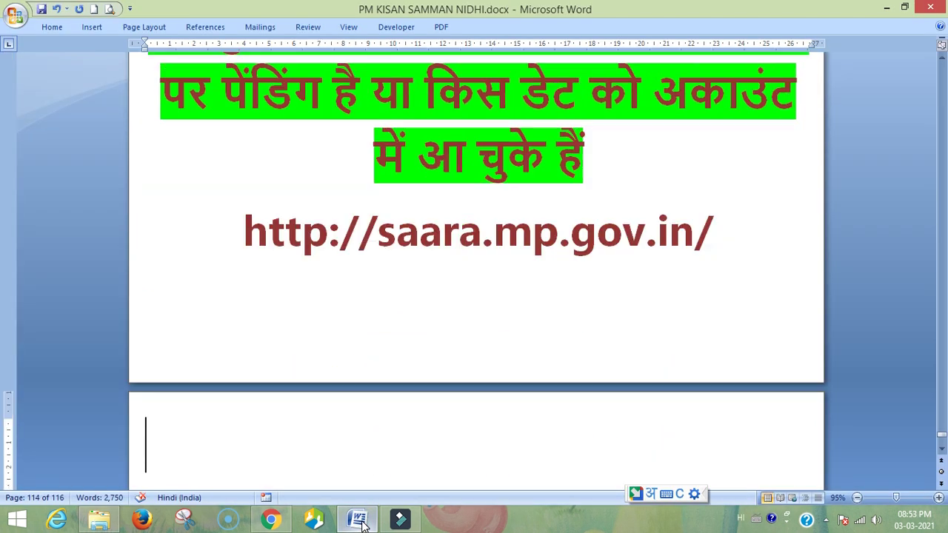
{"action": "key", "text": "Down"}
{"action": "key", "text": "Down"}
{"action": "key", "text": "Down"}
{"action": "key", "text": "Down"}
{"action": "key", "text": "Down"}
{"action": "key", "text": "Down"}
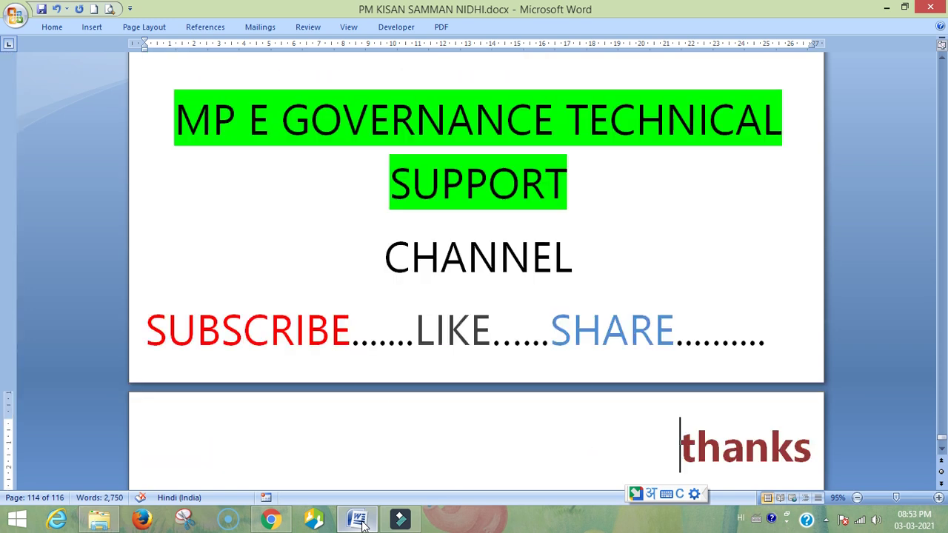
{"action": "key", "text": "Up"}
{"action": "key", "text": "Up"}
{"action": "key", "text": "Up"}
{"action": "key", "text": "Up"}
{"action": "key", "text": "Up"}
{"action": "key", "text": "Up"}
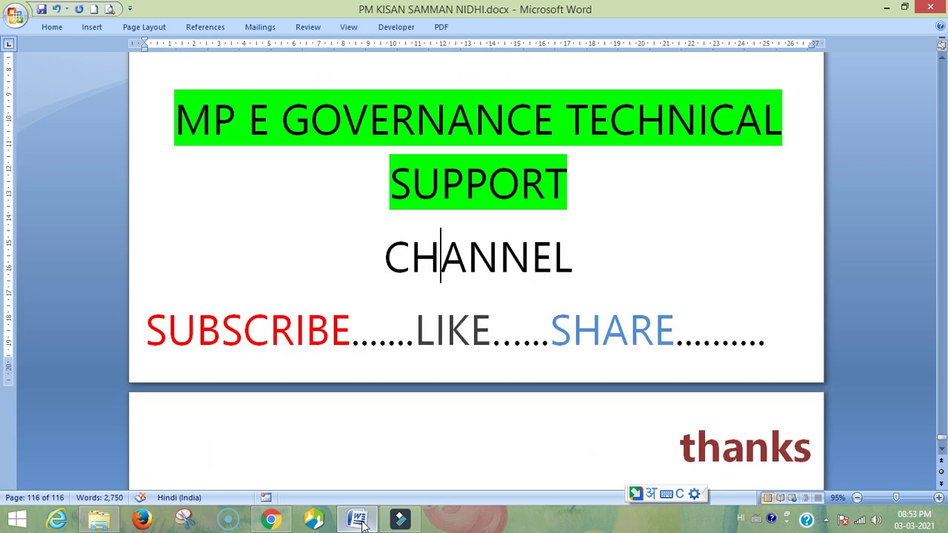
{"action": "key", "text": "Up"}
{"action": "key", "text": "Up"}
{"action": "key", "text": "Up"}
{"action": "key", "text": "Up"}
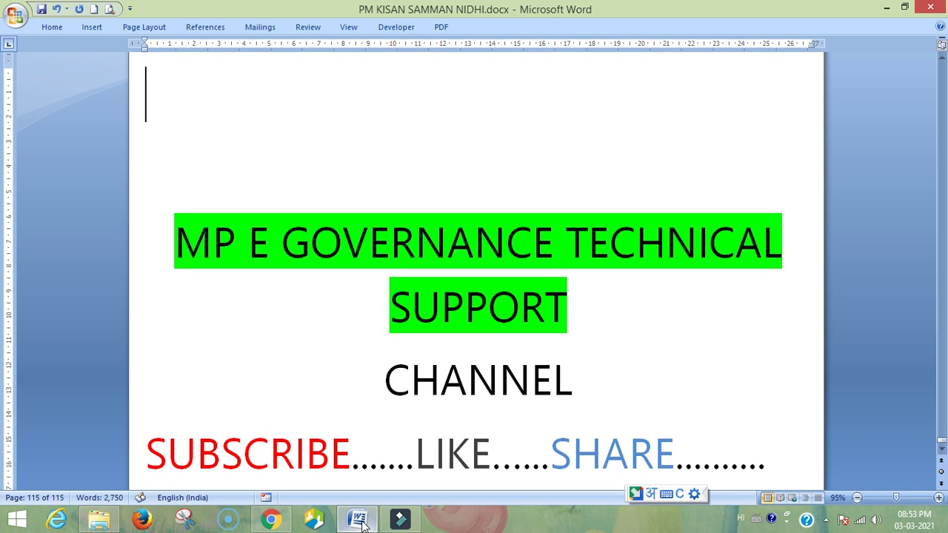
{"action": "key", "text": "Down"}
{"action": "key", "text": "Down"}
{"action": "key", "text": "Down"}
{"action": "key", "text": "Down"}
{"action": "key", "text": "Down"}
{"action": "key", "text": "Down"}
{"action": "key", "text": "Down"}
{"action": "key", "text": "Down"}
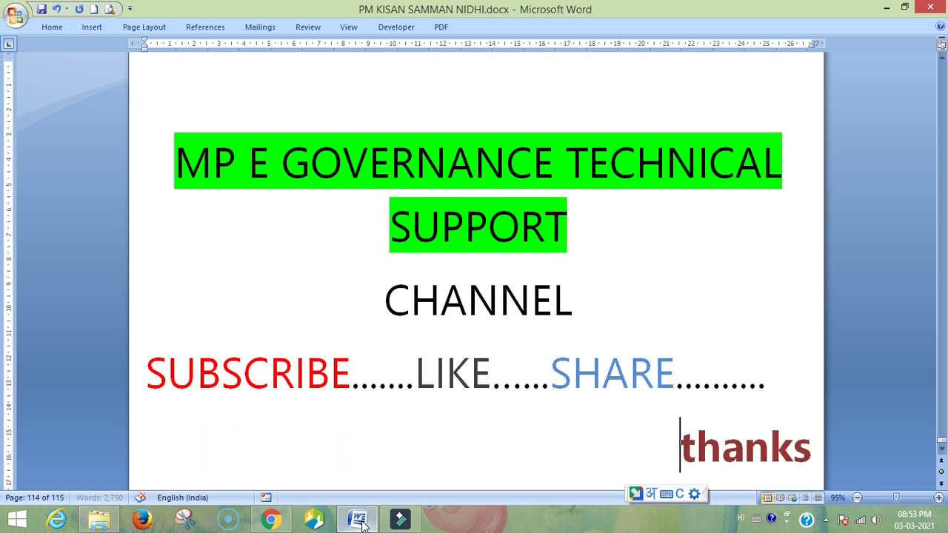